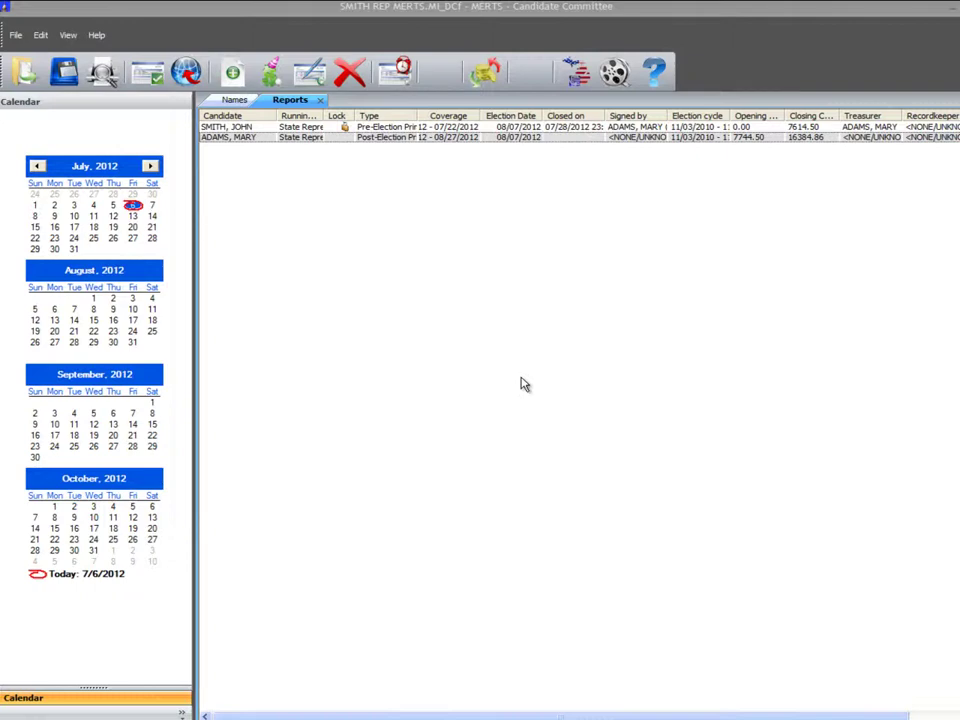
- Start a new direct expenditure for the post-election report and choose ABC PRINTING as the payee
left_click(468, 140)
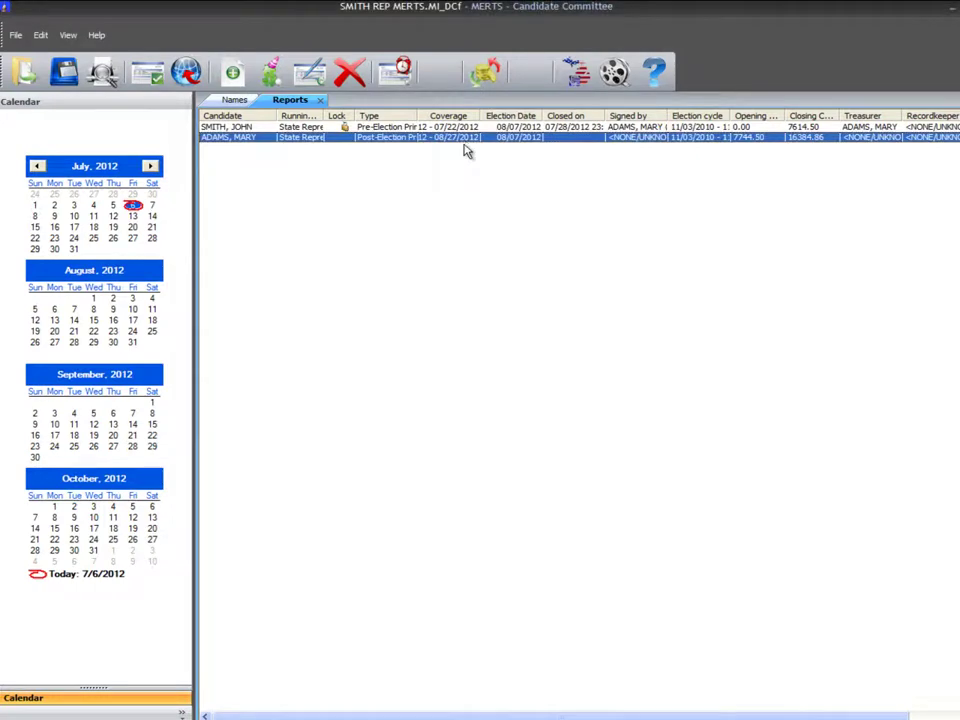
left_click(485, 76)
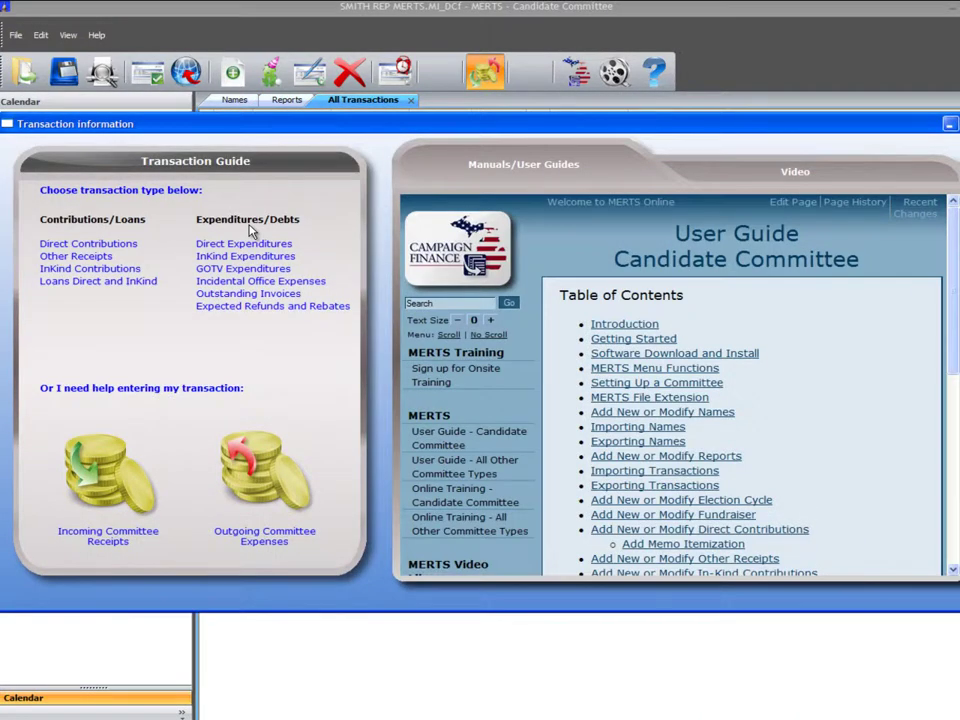
left_click(250, 243)
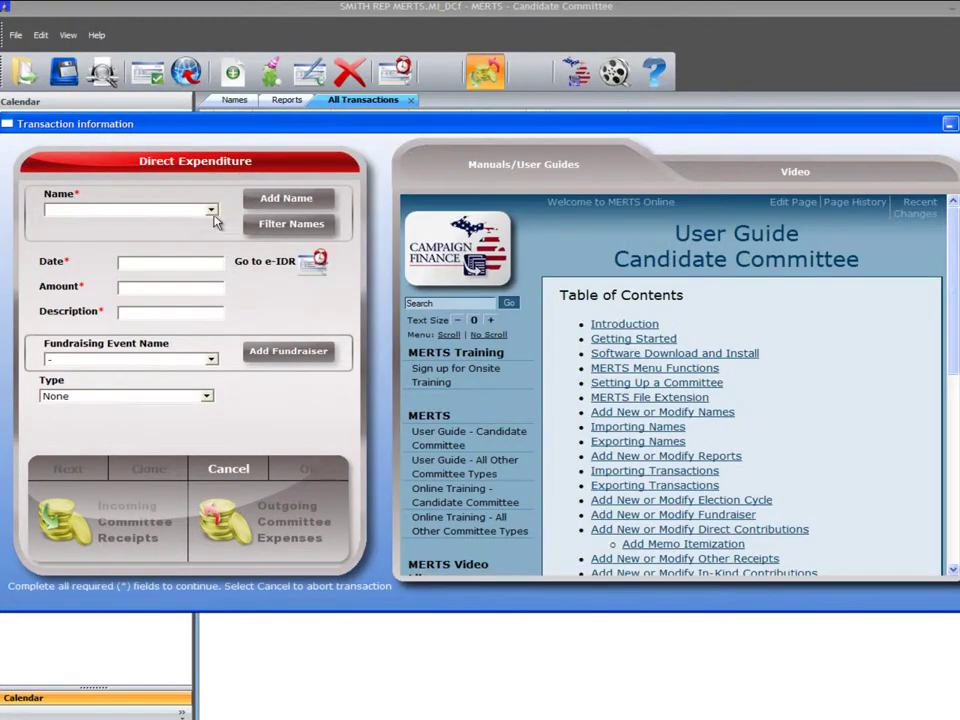
left_click(212, 210)
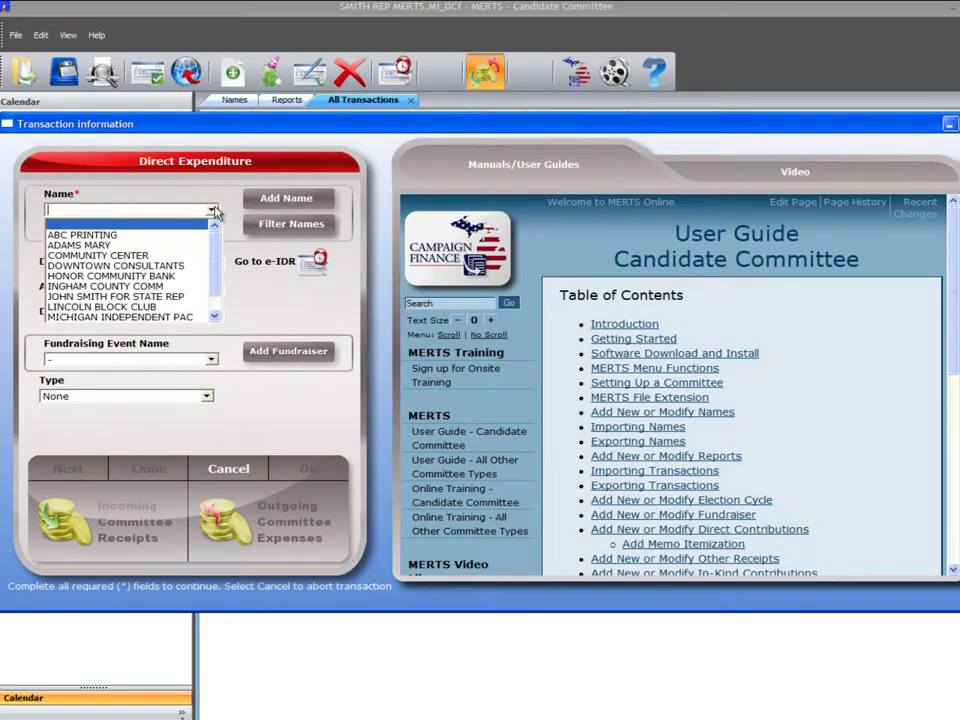
left_click(177, 236)
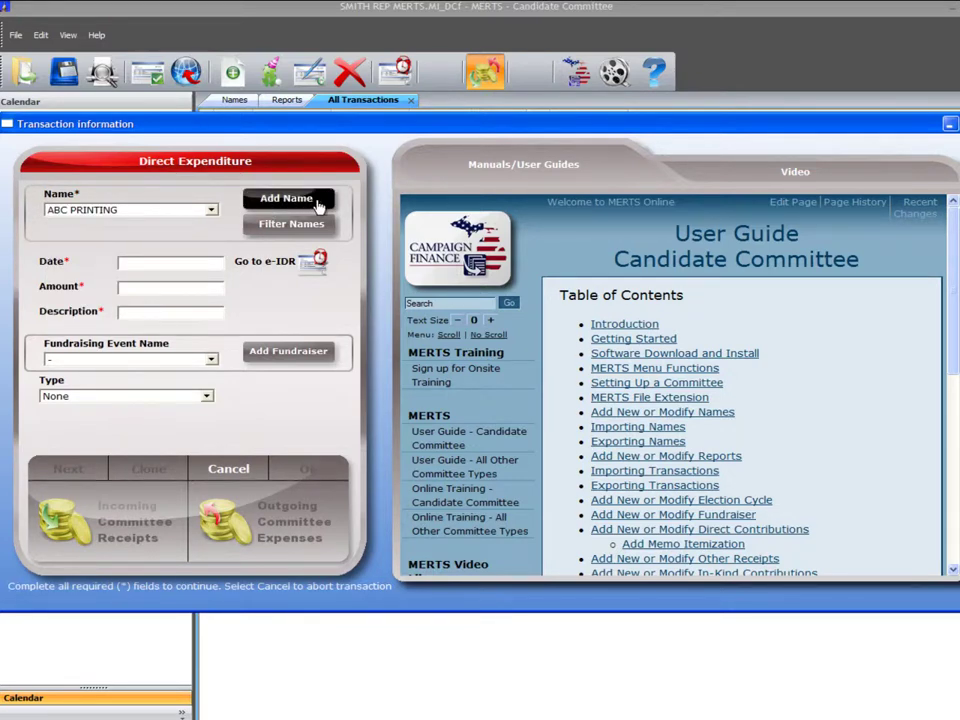
- Enter 07/28/2012 as the expenditure's date, $150.00 as its amount and "printing fees" as its description
left_click(141, 263)
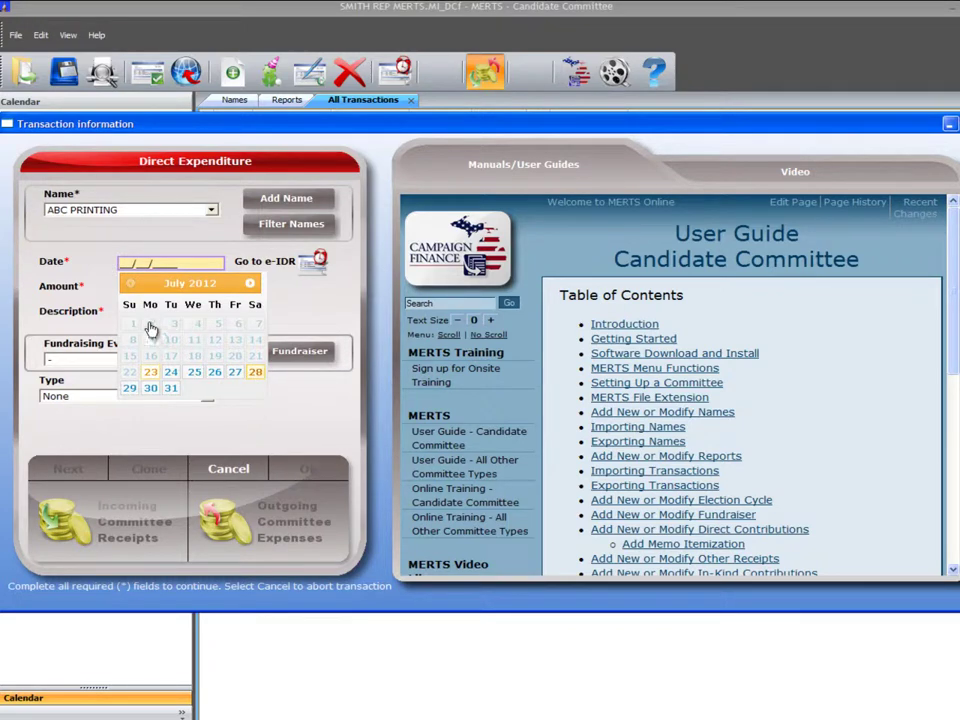
key("Return")
key("Tab")
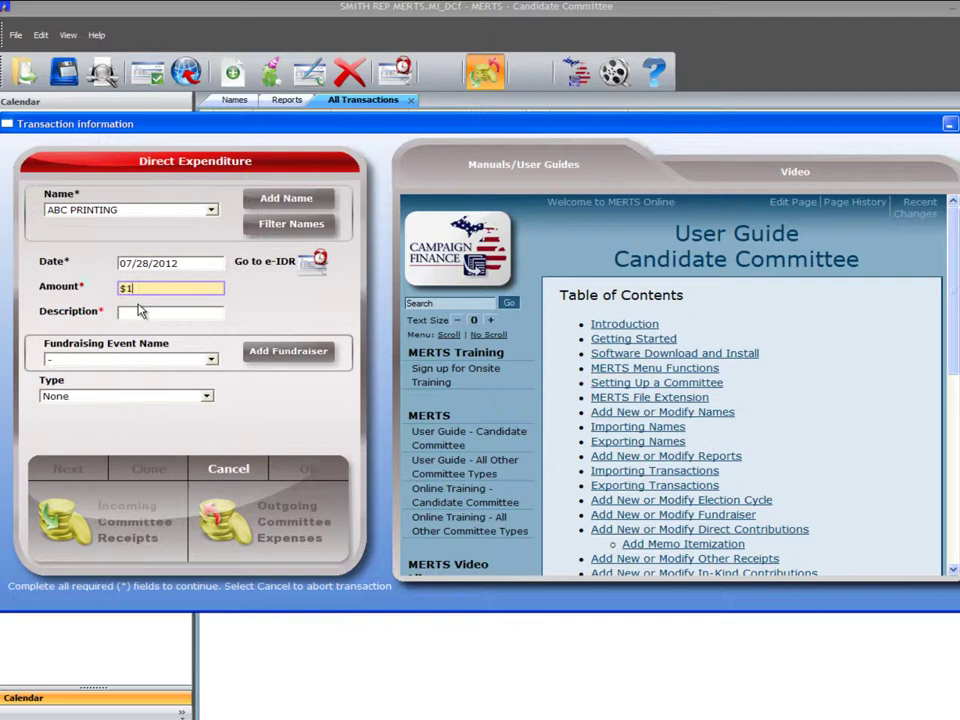
type("50")
left_click(140, 311)
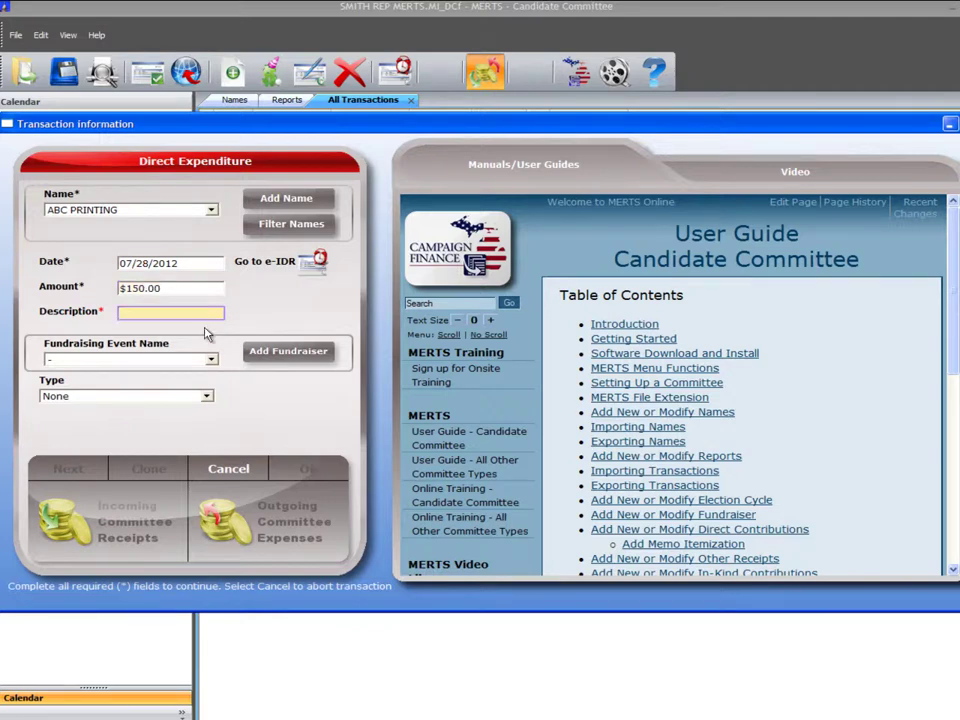
type("printin")
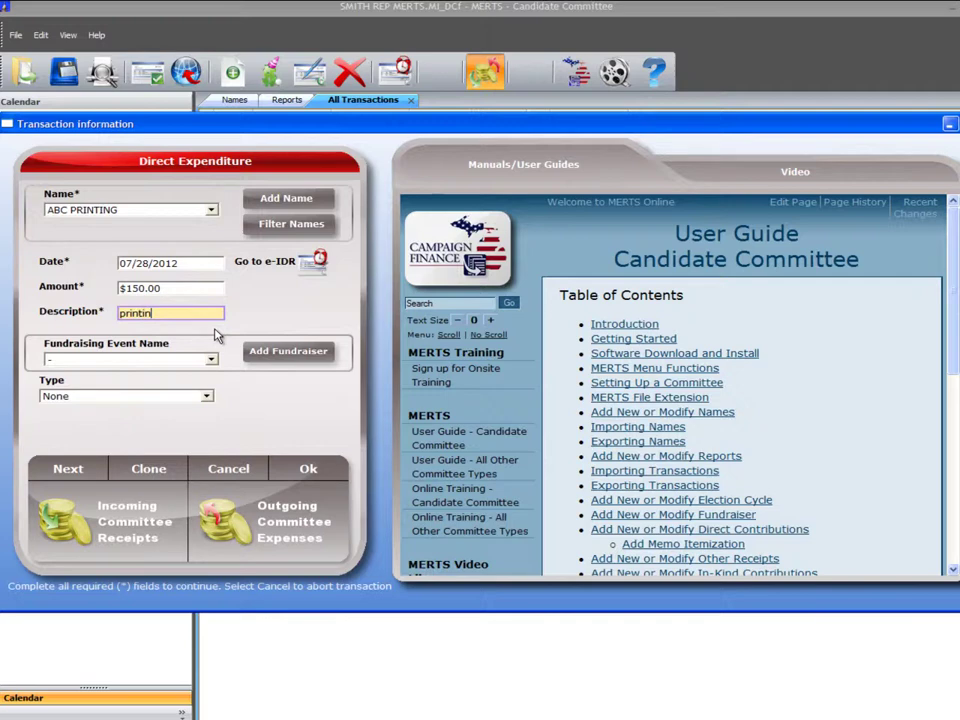
type("g fees")
- Set the direct expenditure's type to Printing Expense
left_click(208, 397)
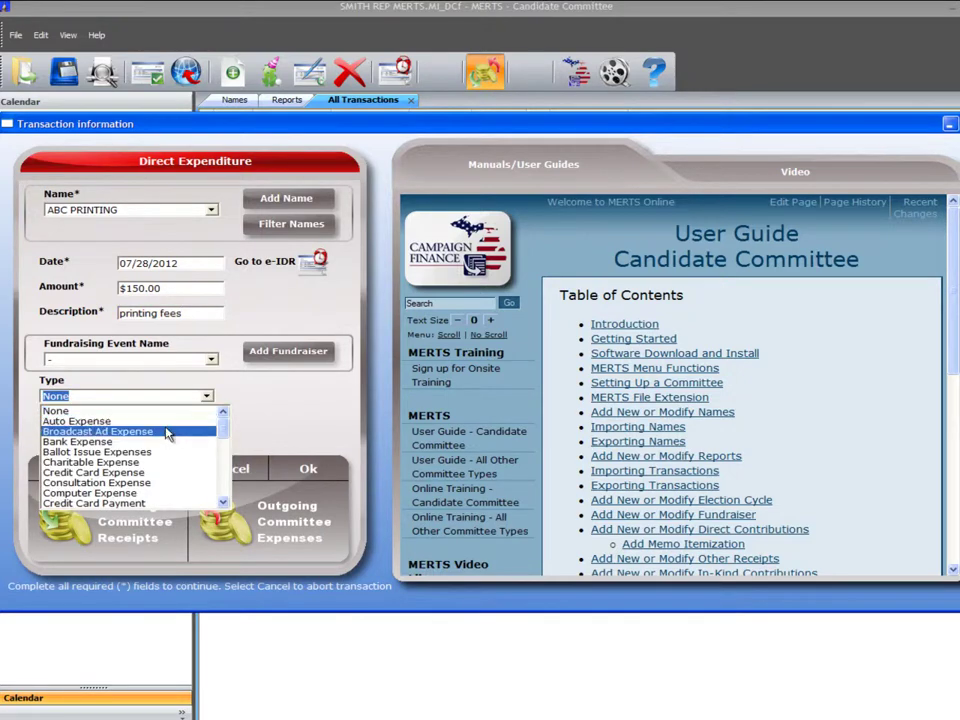
scroll(171, 484, "down", 5)
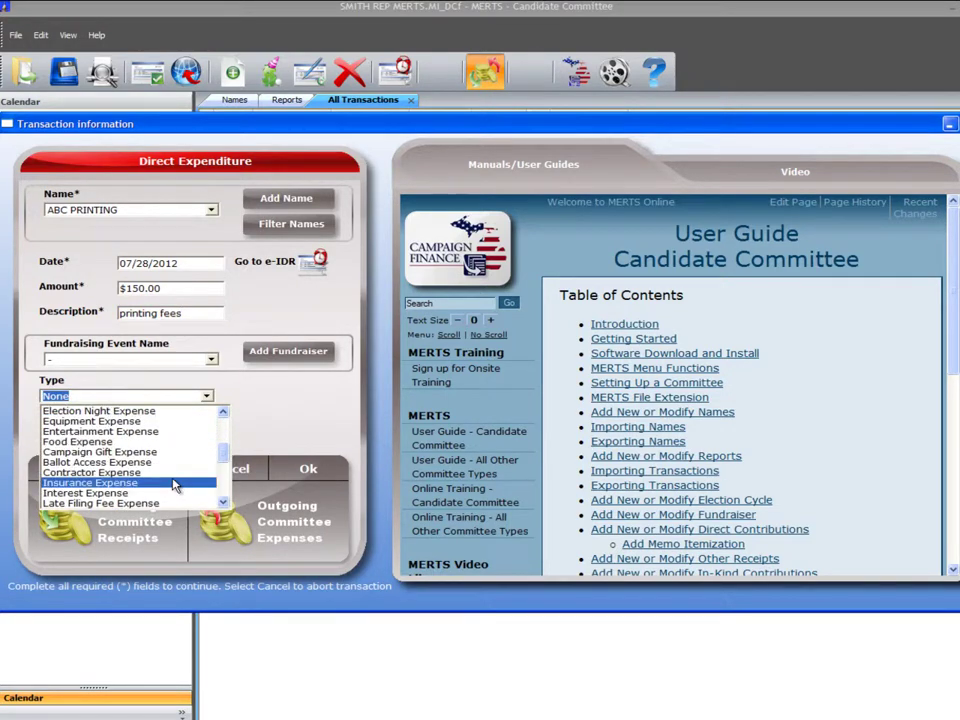
scroll(173, 485, "down", 2)
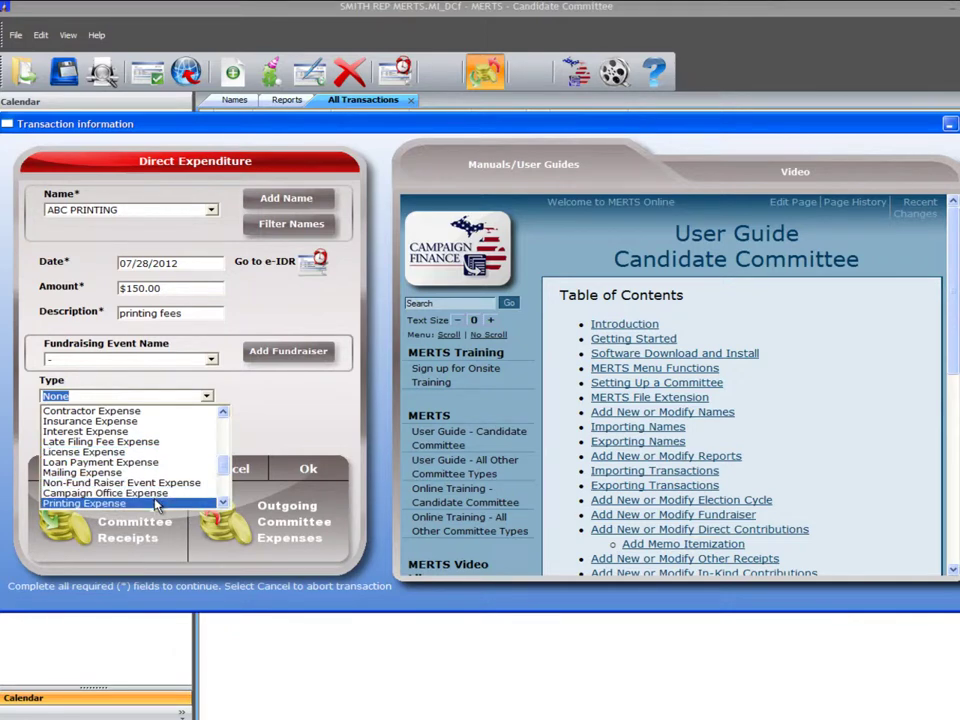
left_click(156, 505)
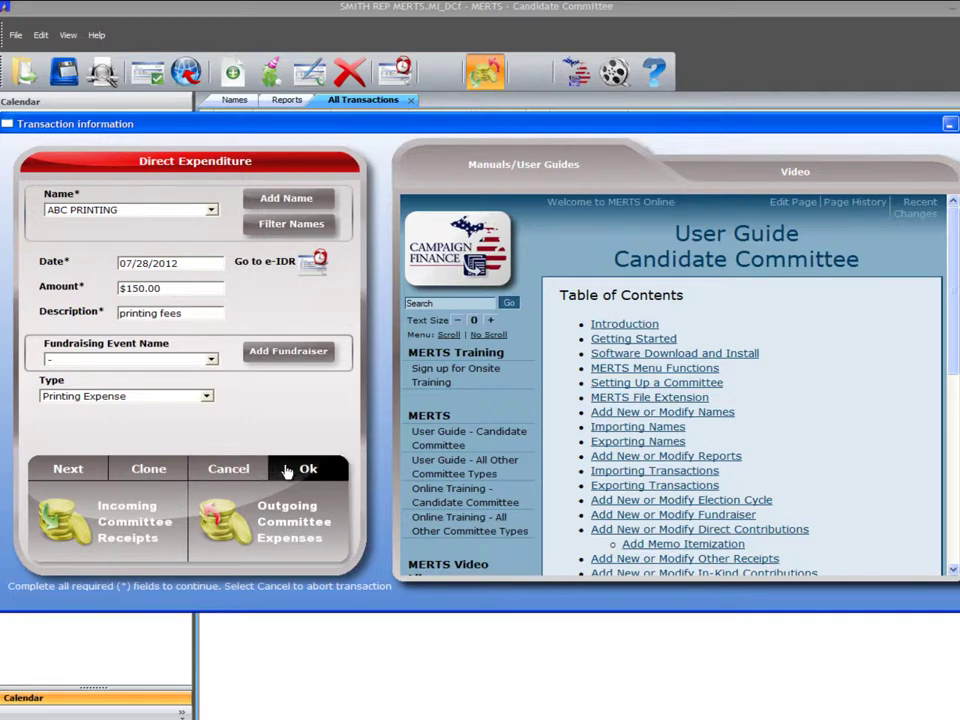
left_click(112, 515)
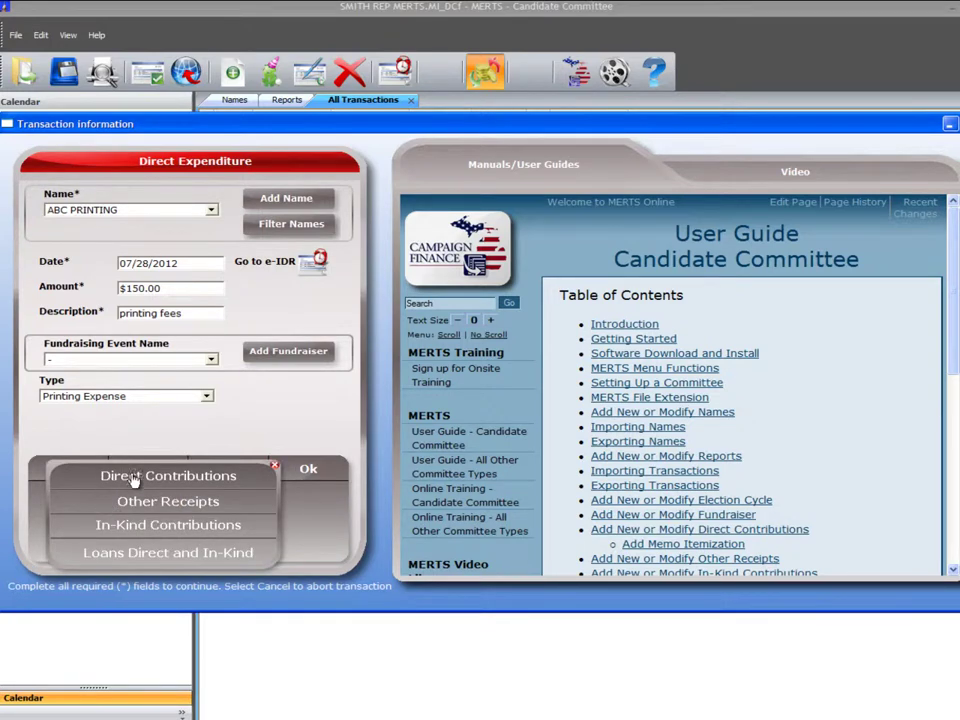
left_click(275, 467)
left_click(262, 516)
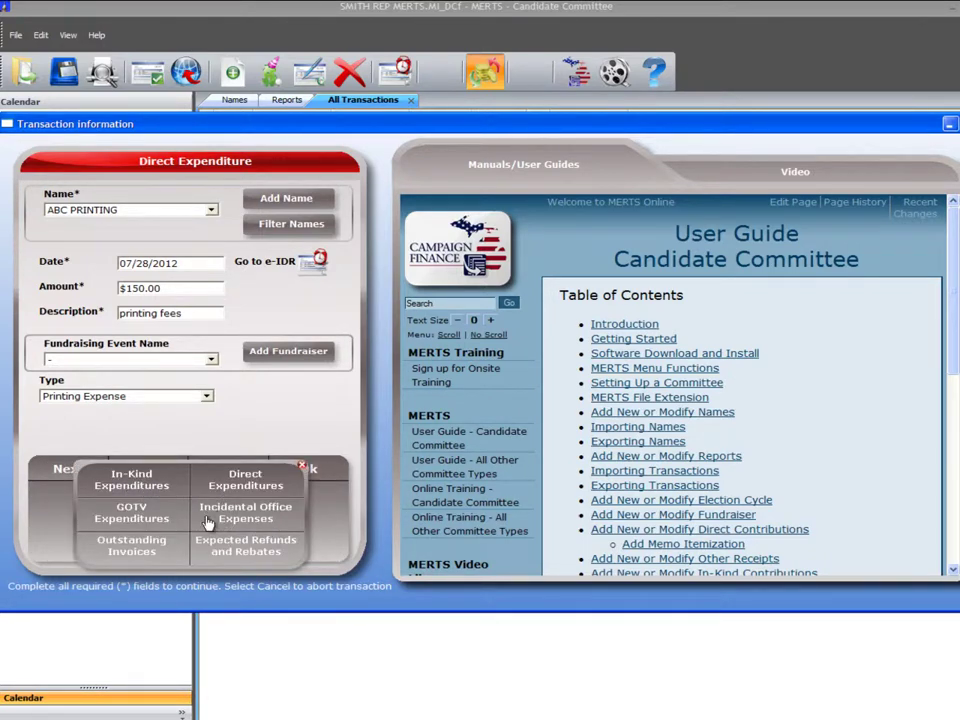
left_click(301, 467)
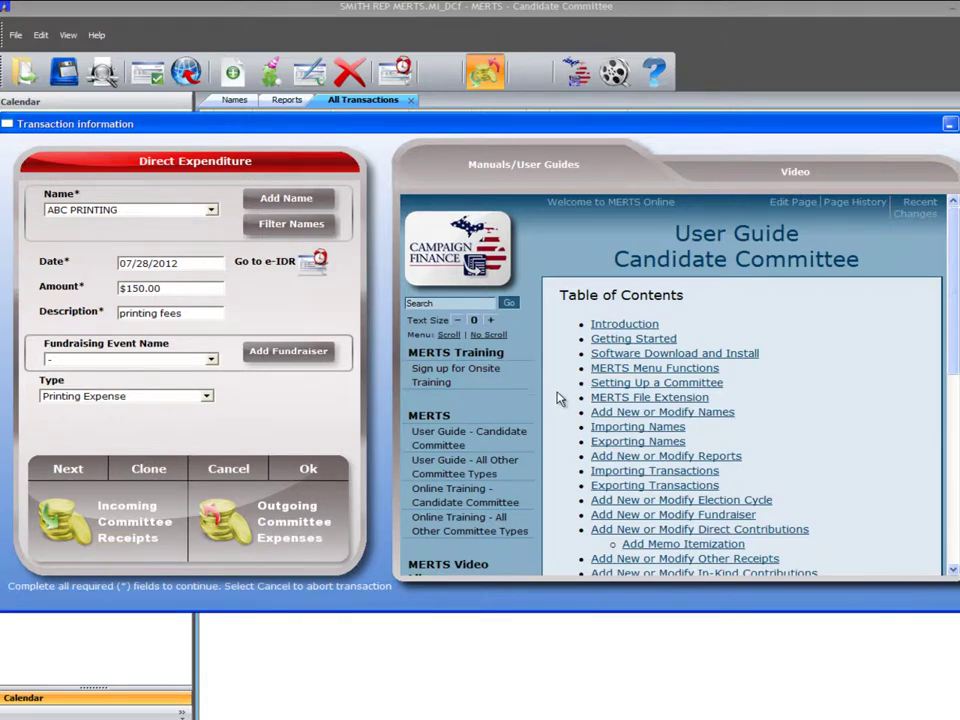
scroll(560, 399, "down", 3)
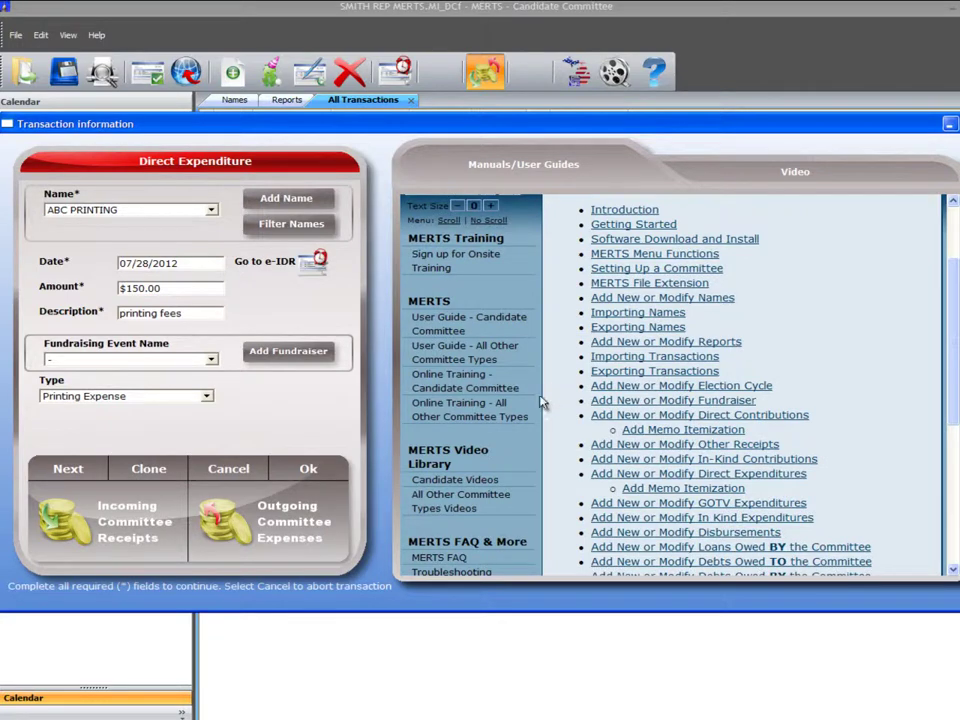
- Save the ABC PRINTING direct expenditure to the transaction list
left_click(308, 469)
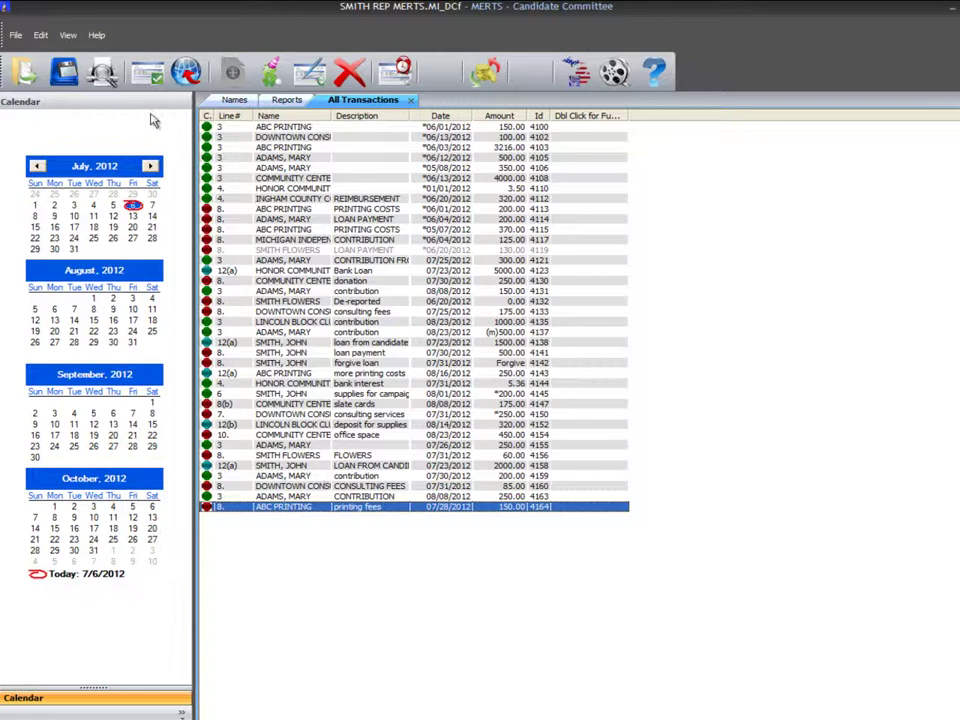
left_click(64, 40)
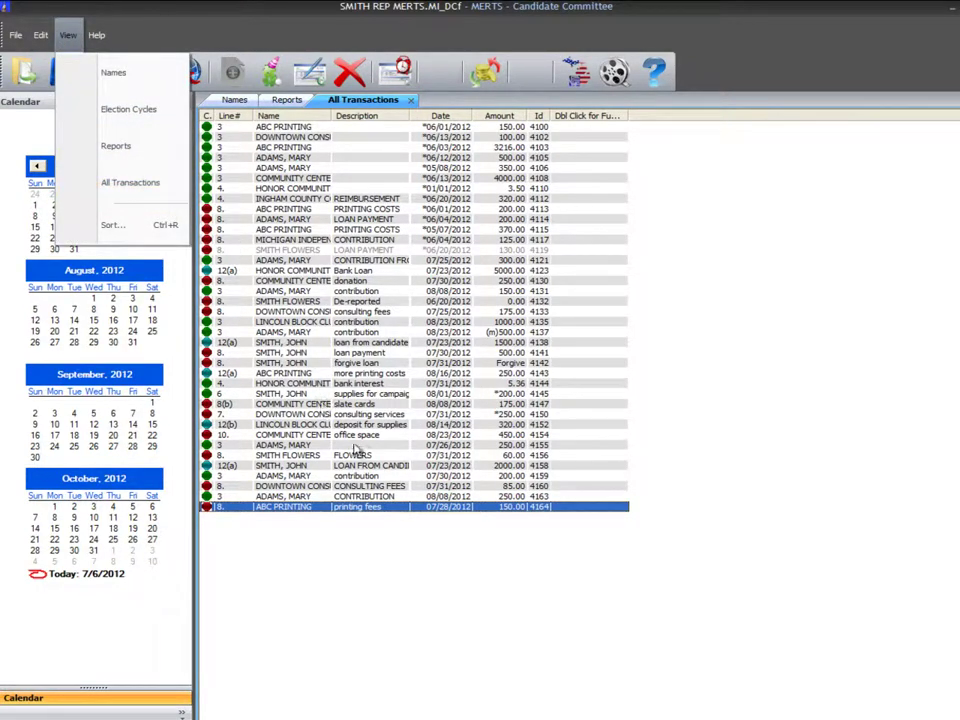
left_click(397, 510)
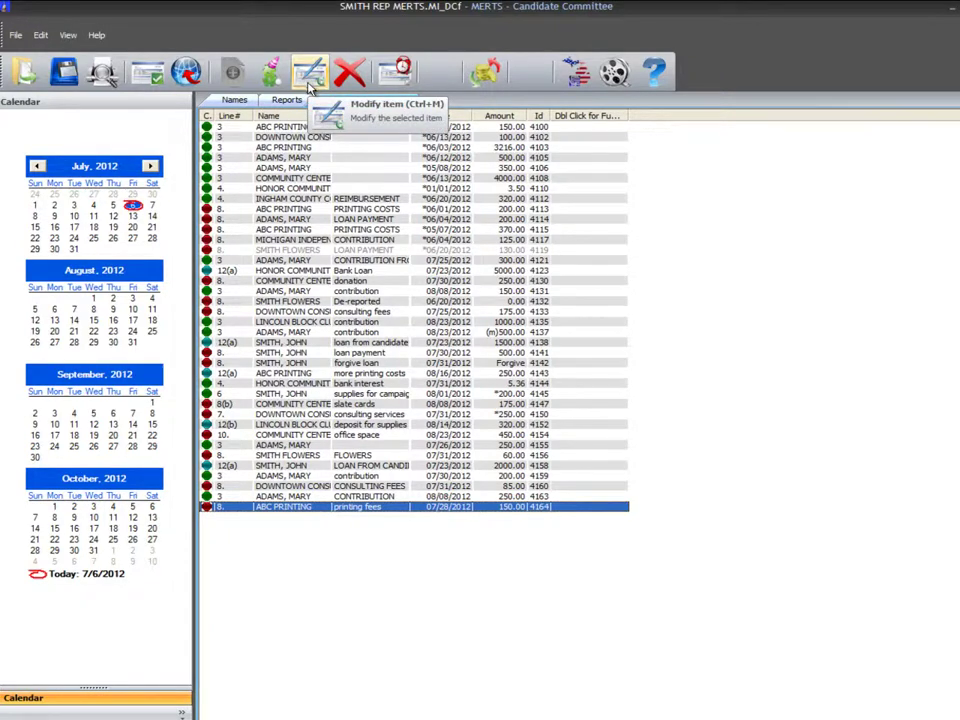
- Modify the ABC PRINTING printing fees transaction so its amount is $1,150.00 and confirm the modification
right_click(402, 514)
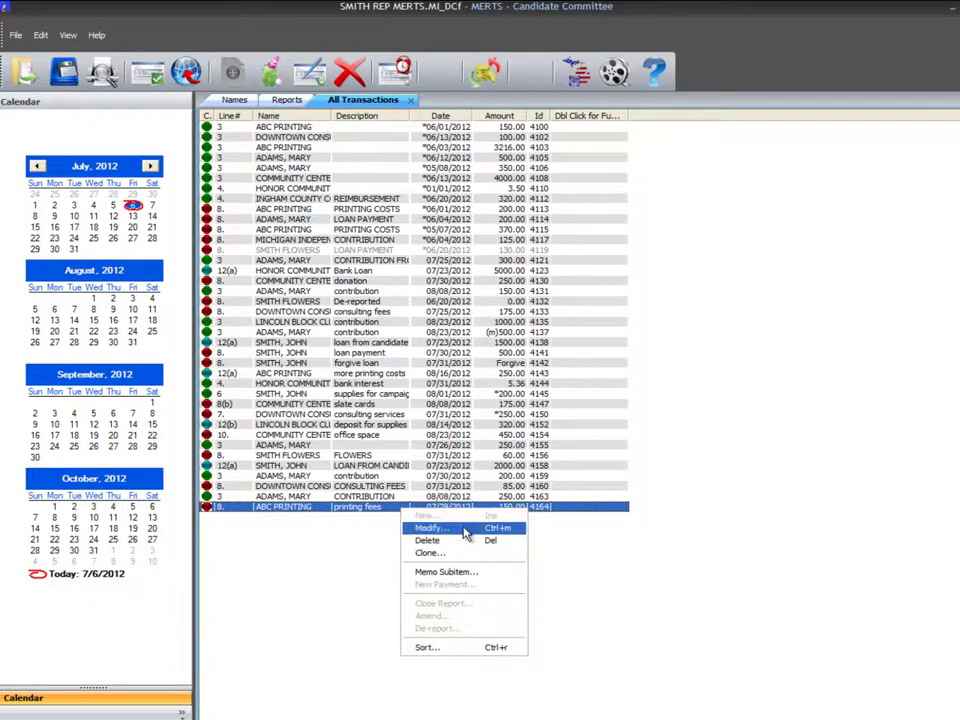
left_click(465, 530)
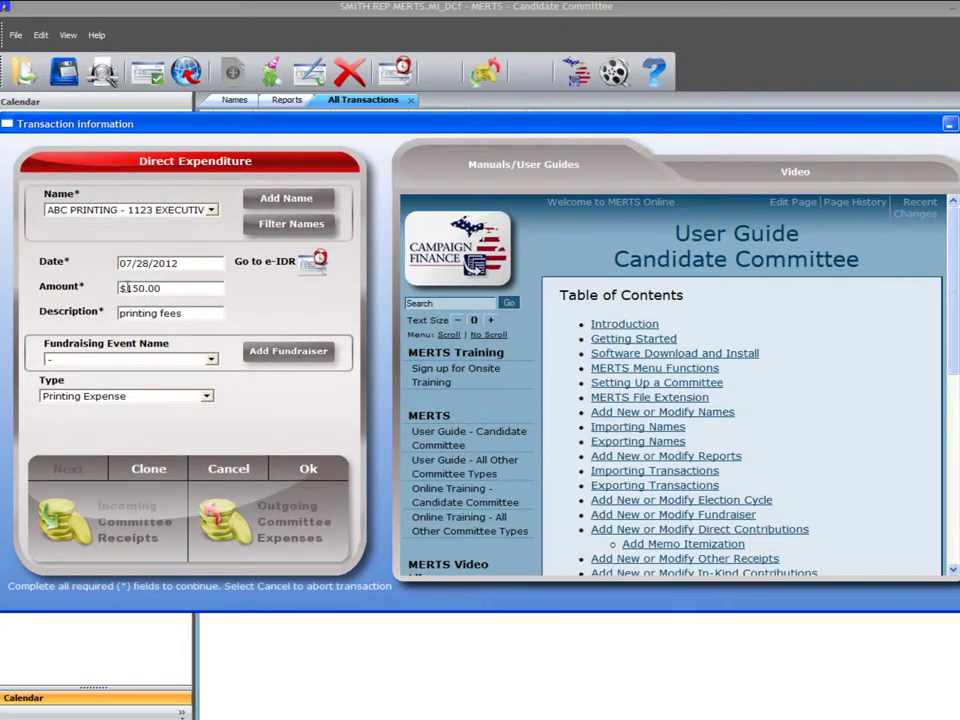
left_click(124, 288)
type("1,")
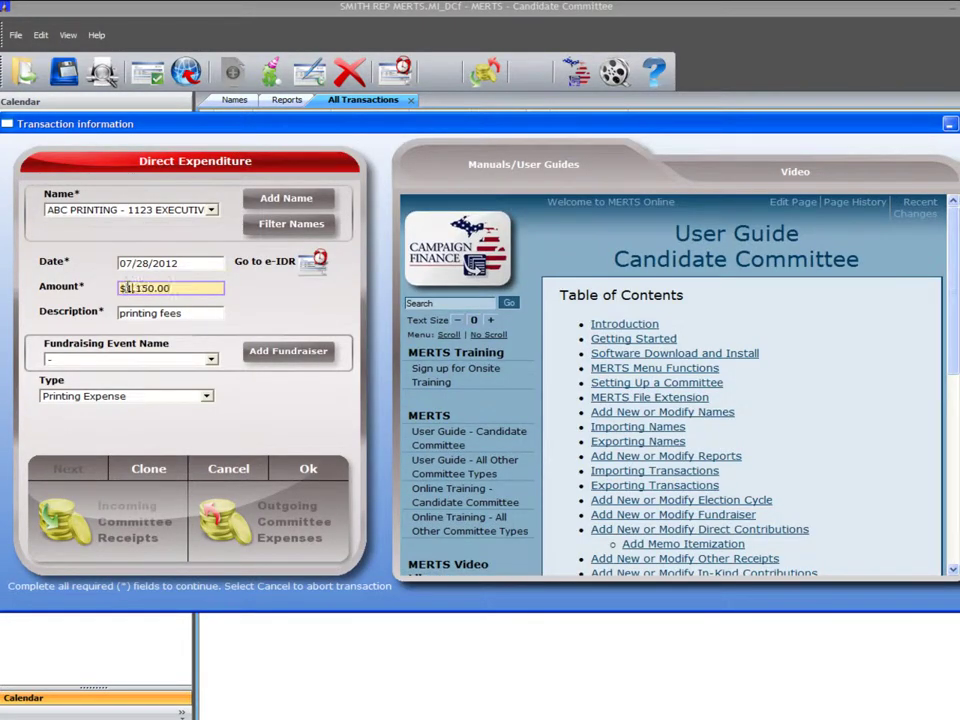
left_click(307, 468)
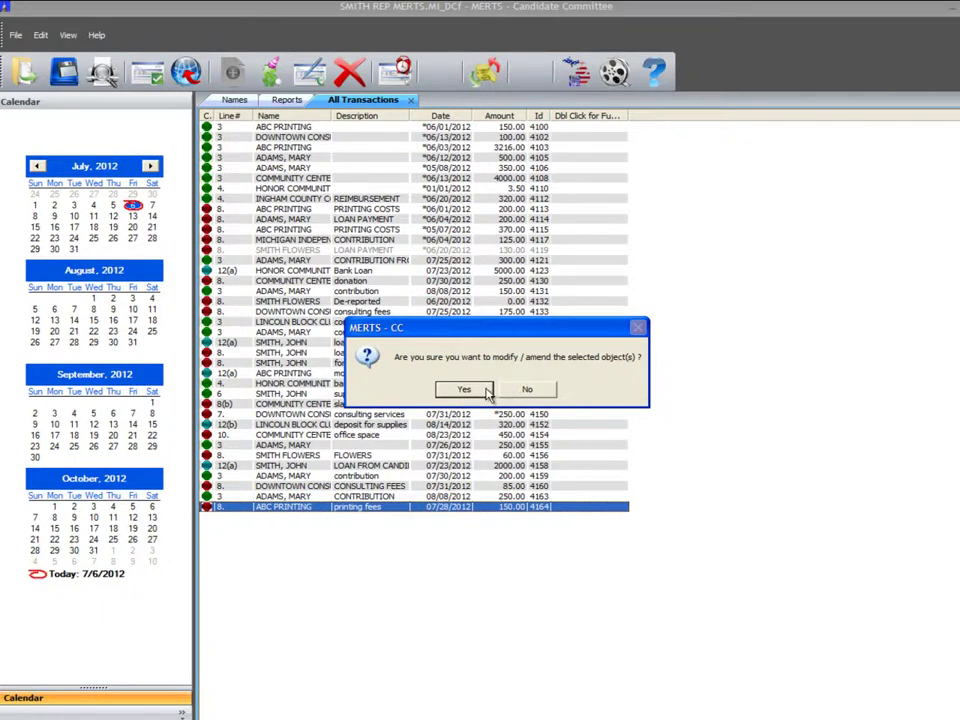
left_click(464, 390)
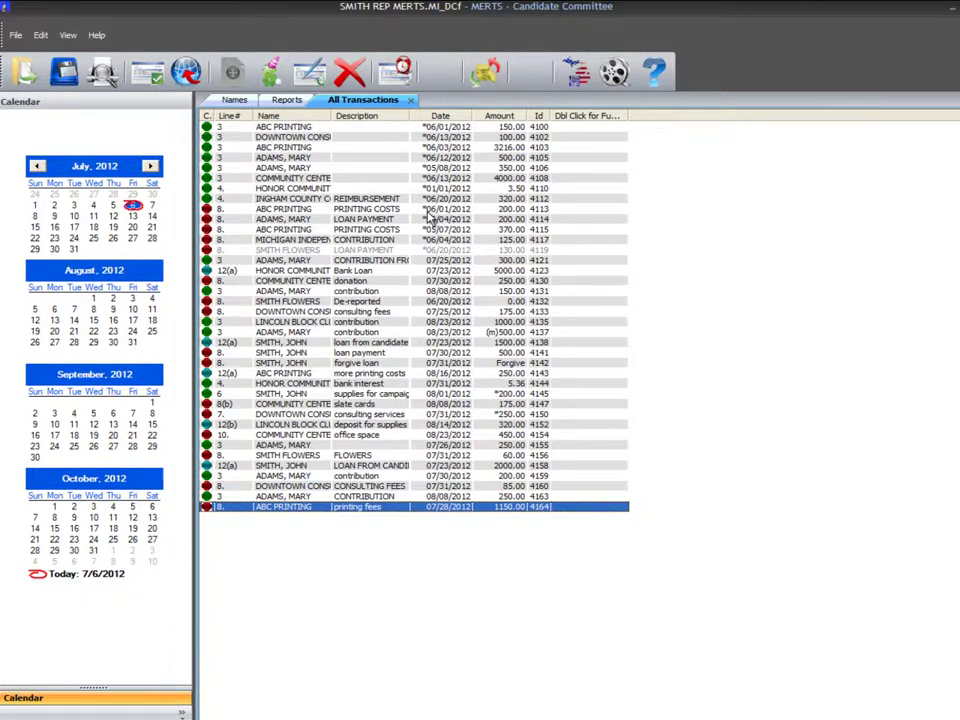
- Examine which modify, delete, amend and de-report actions are offered for the already reported expenditures and for the new printing fees transaction
left_click(428, 211)
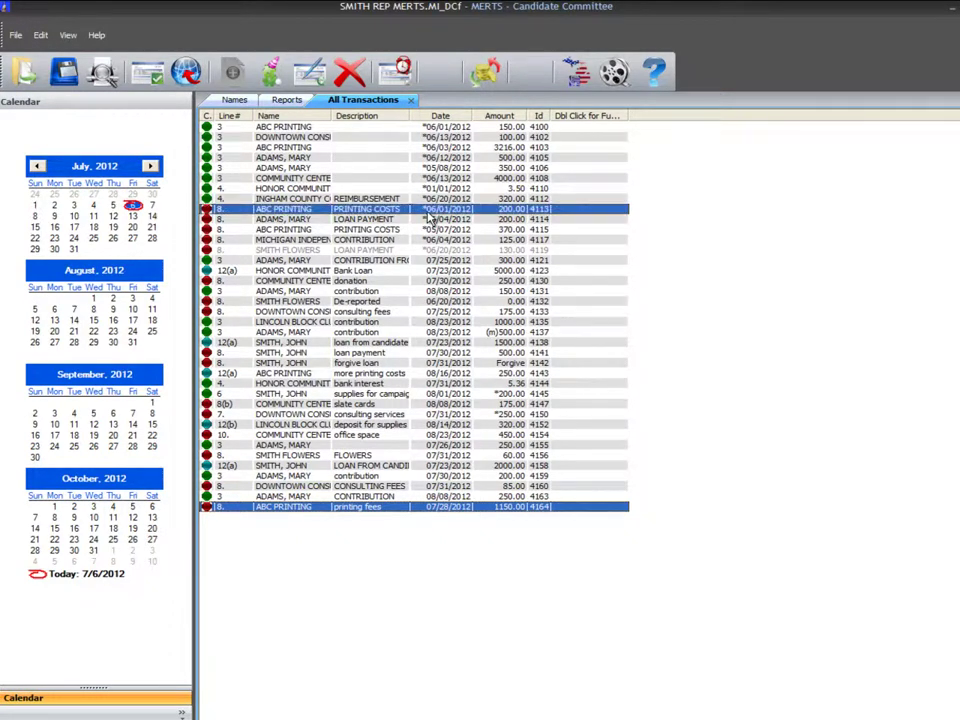
right_click(428, 212)
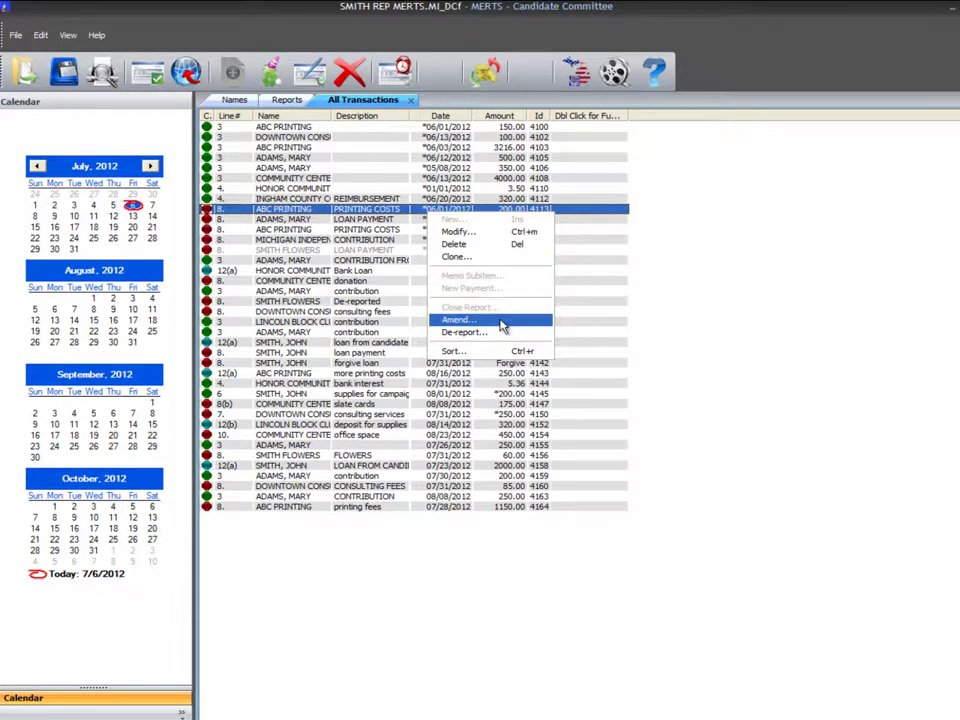
left_click(650, 287)
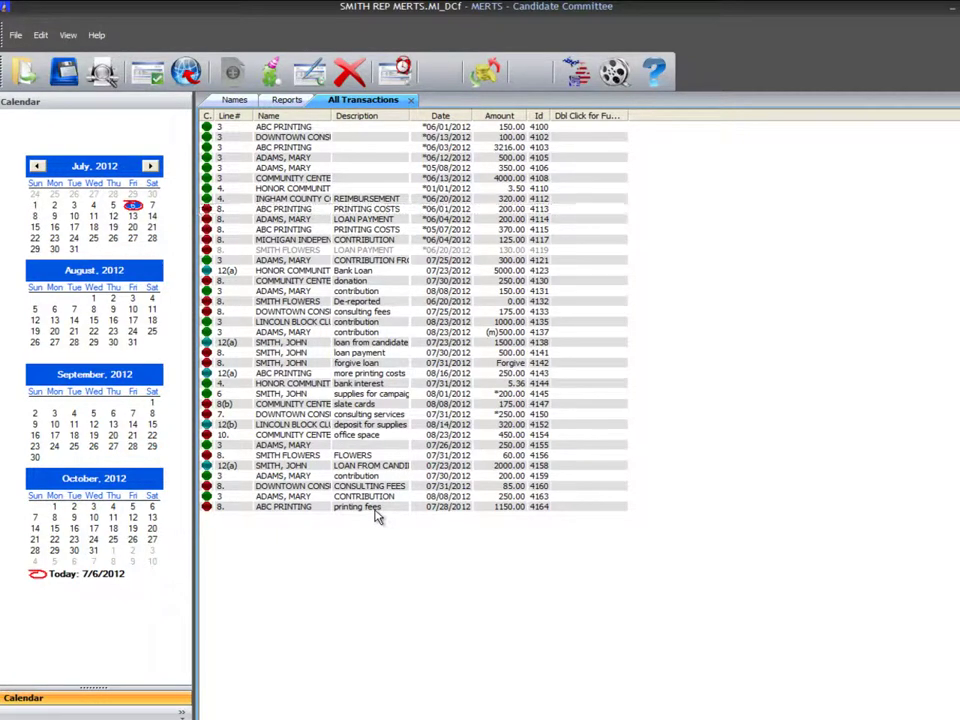
left_click(375, 510)
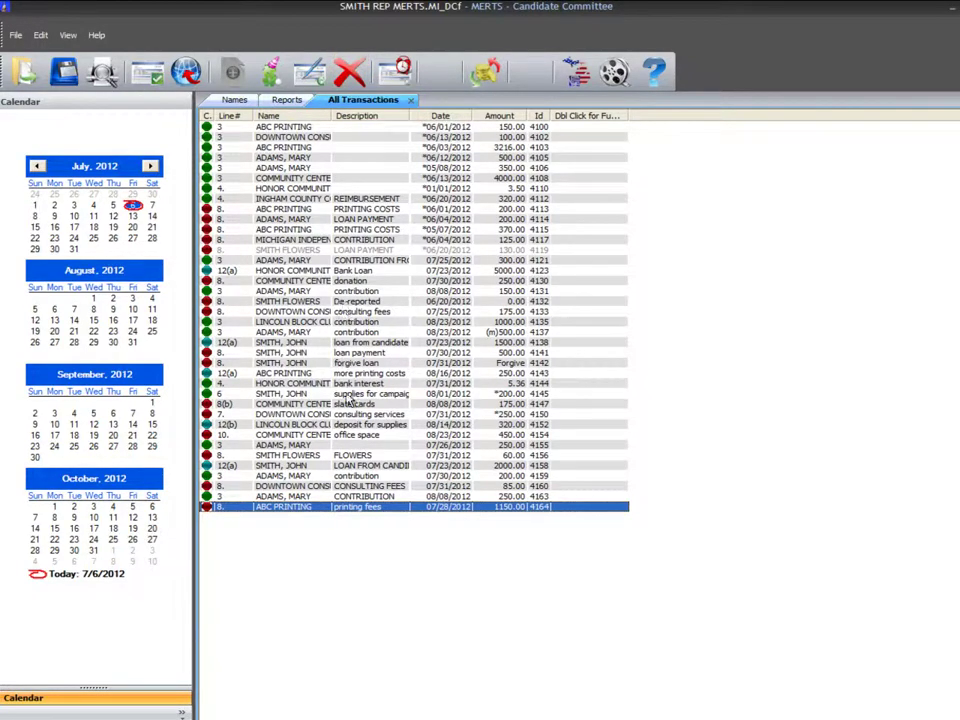
right_click(418, 510)
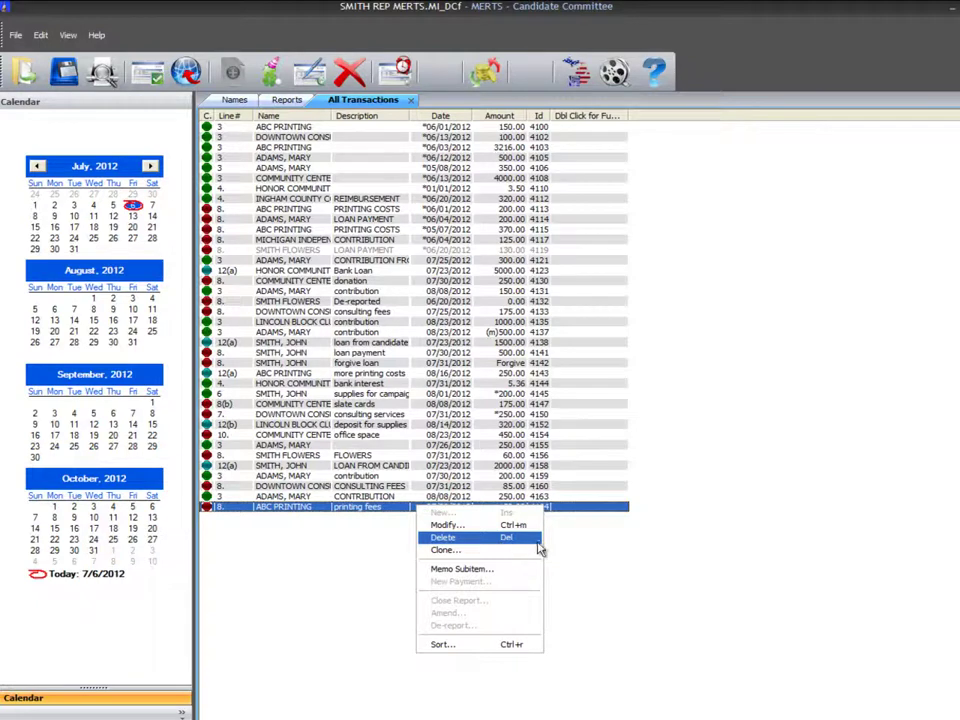
left_click(576, 545)
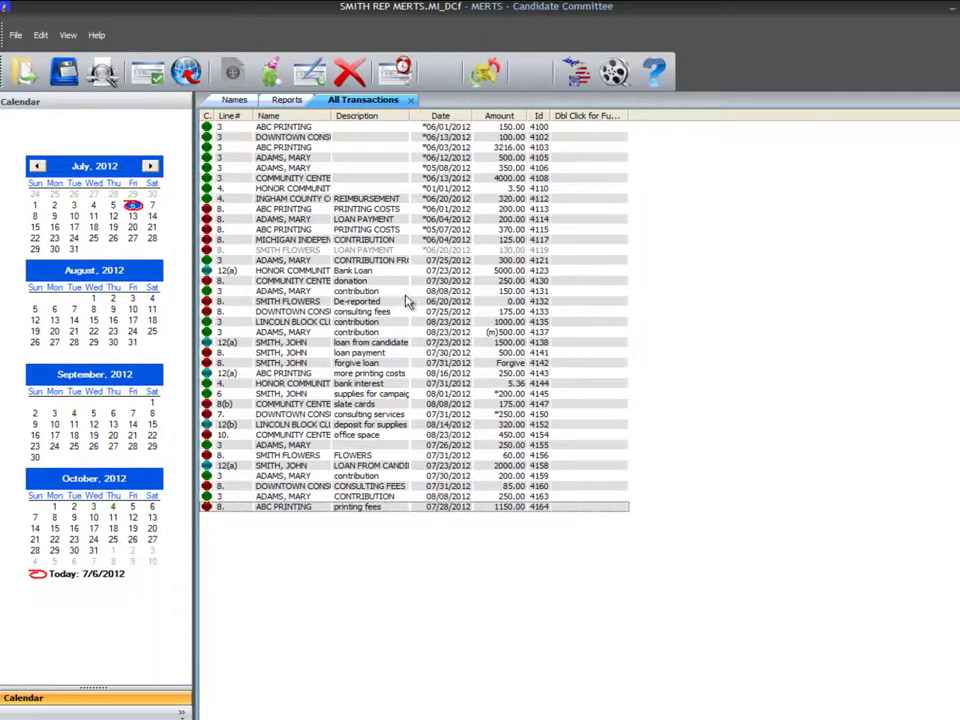
right_click(422, 241)
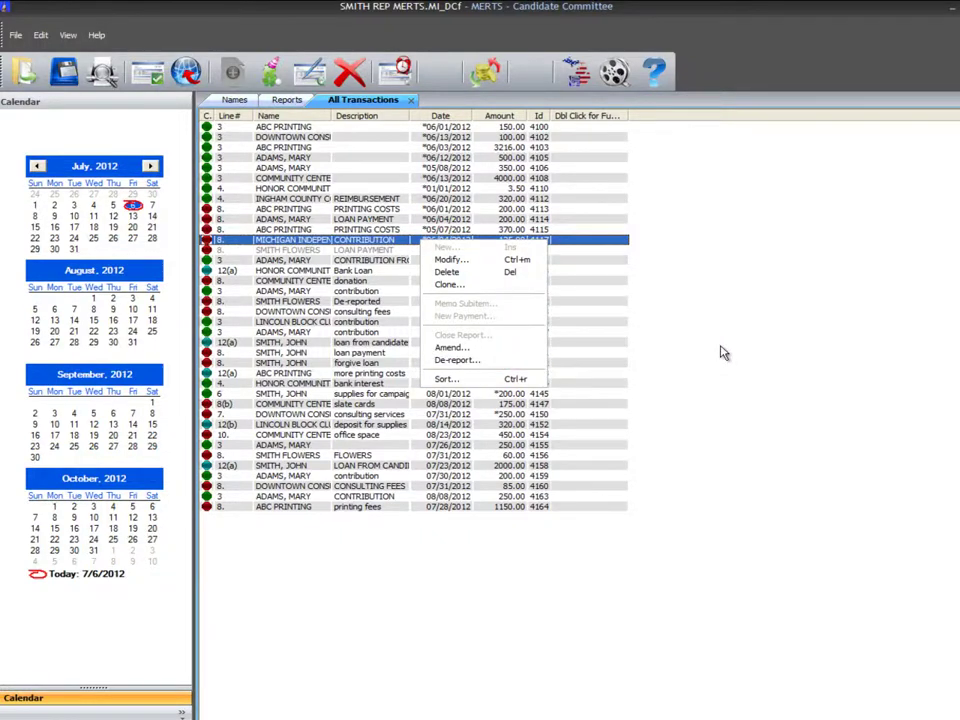
left_click(656, 338)
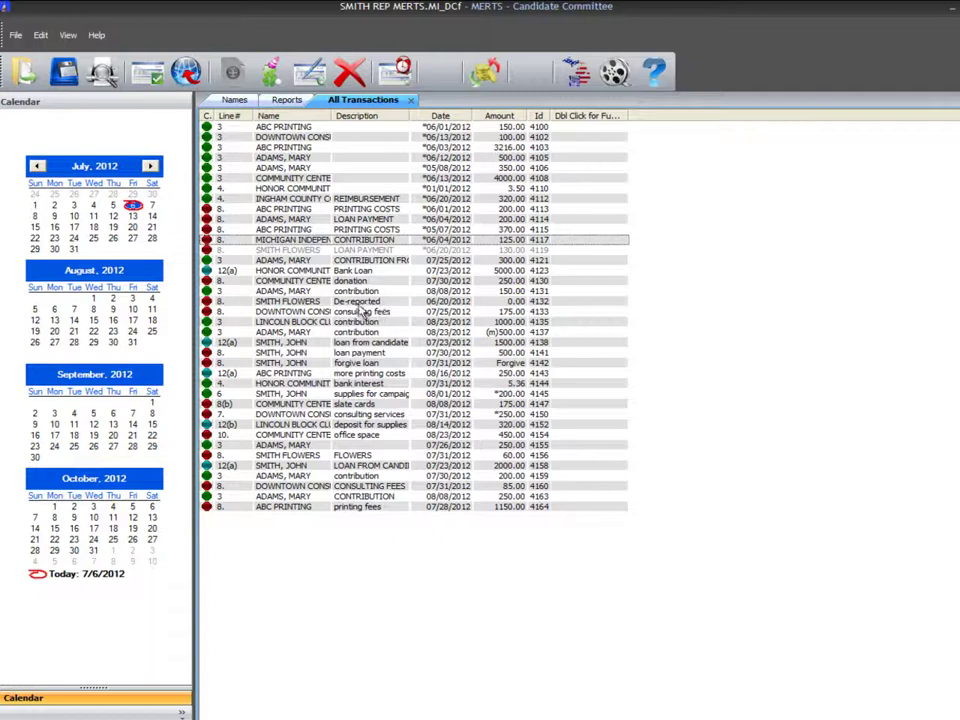